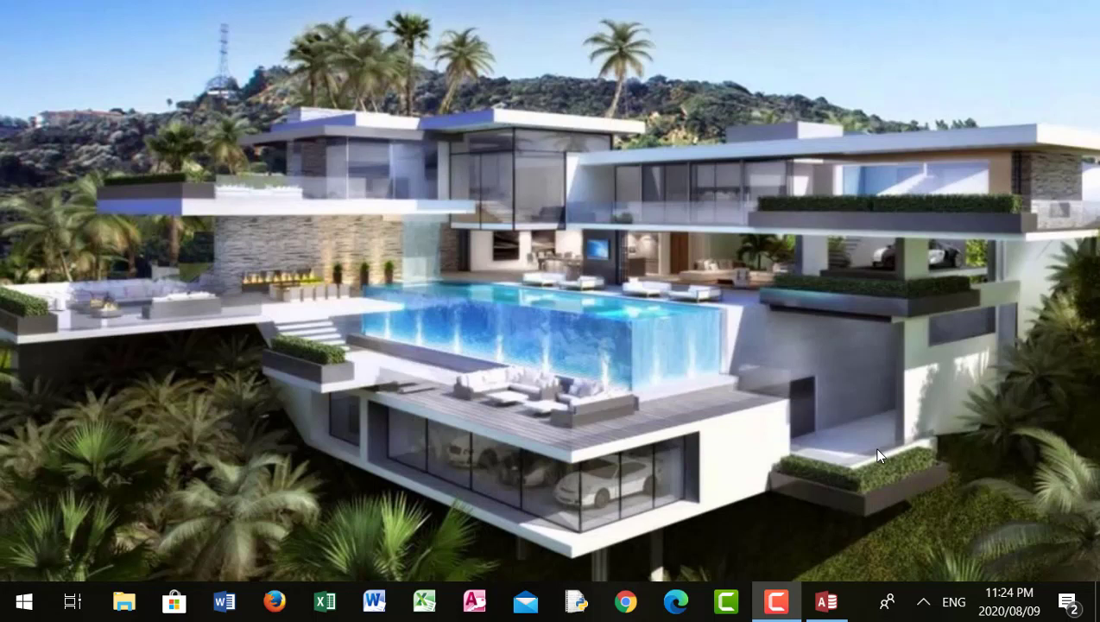
Switch to Access and start a blank desktop database with the file name STUDENTS
{"action": "left_click", "coordinate": [826, 602]}
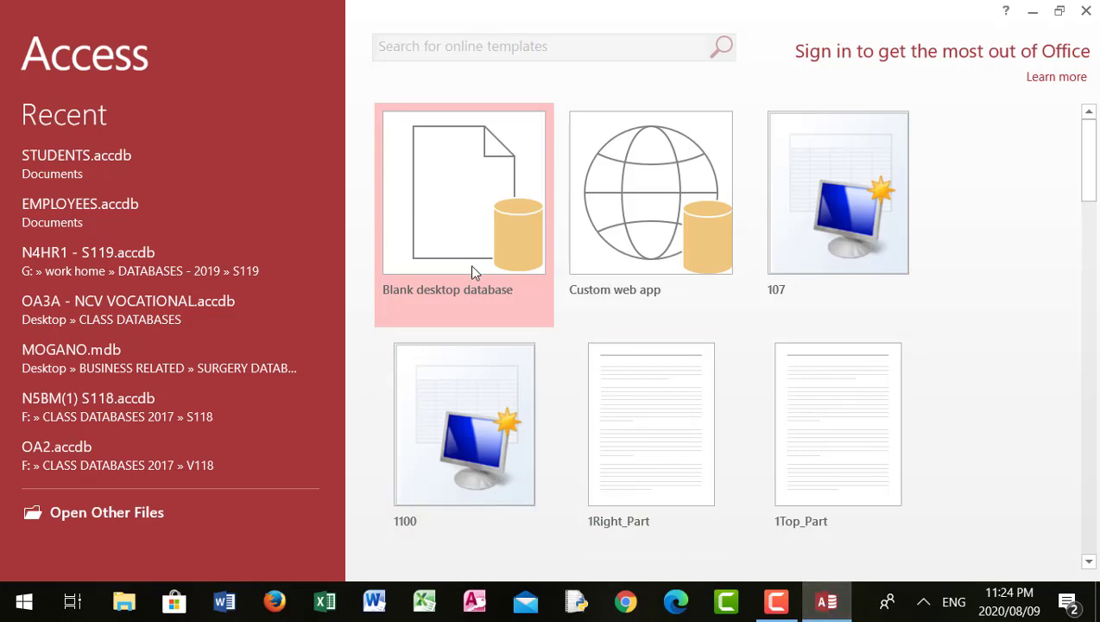
{"action": "left_click", "coordinate": [455, 239]}
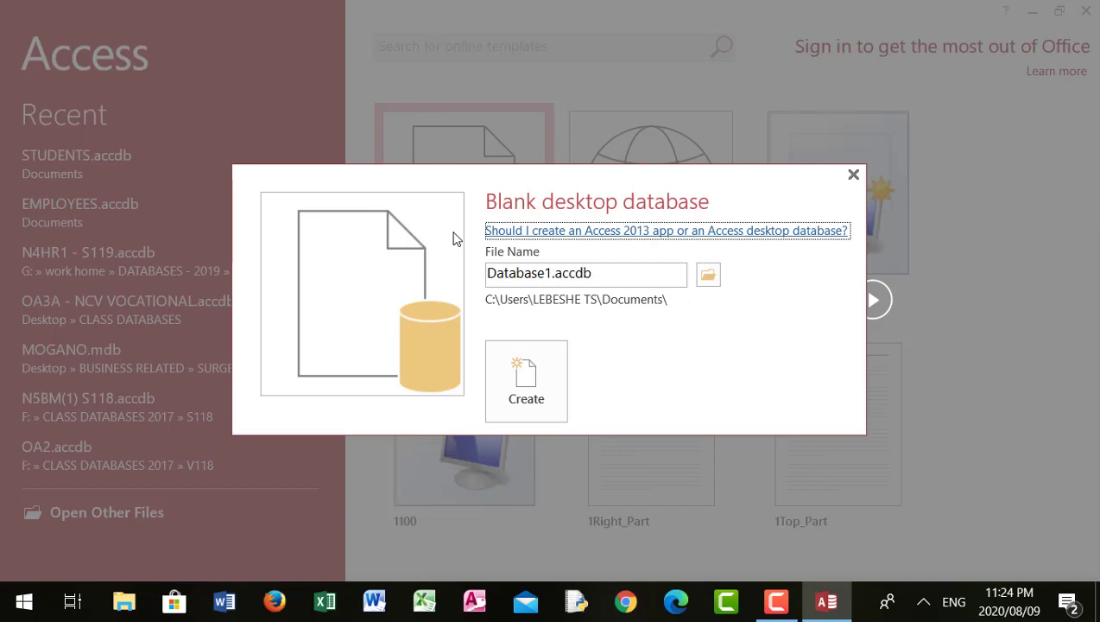
{"action": "left_click", "coordinate": [609, 277]}
{"action": "double_click", "coordinate": [609, 277]}
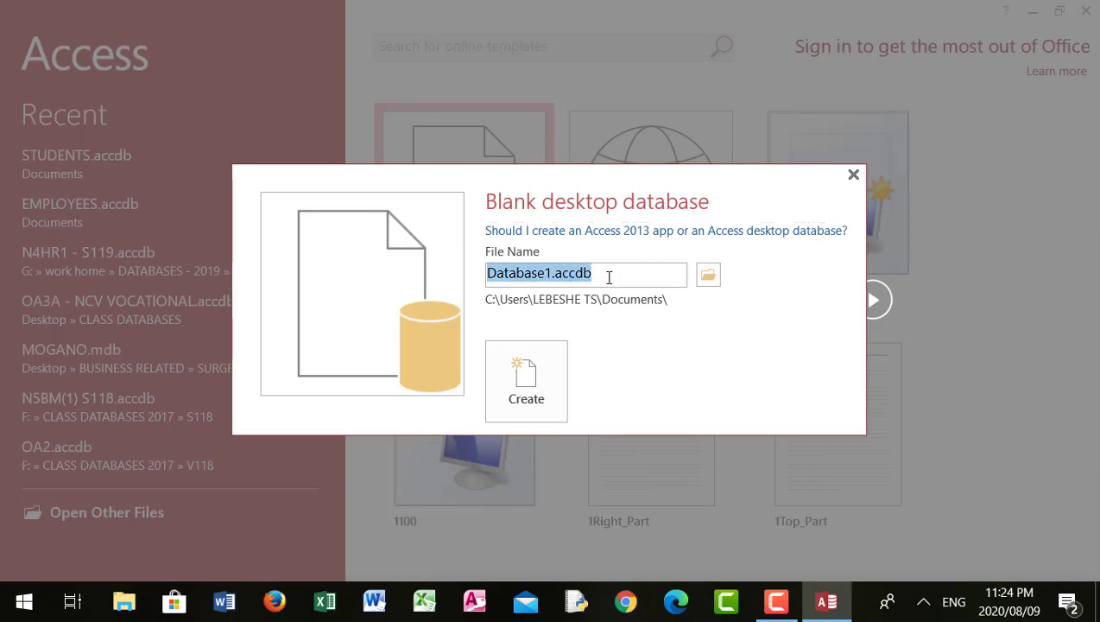
{"action": "key", "text": "BackSpace"}
{"action": "type", "text": "e"}
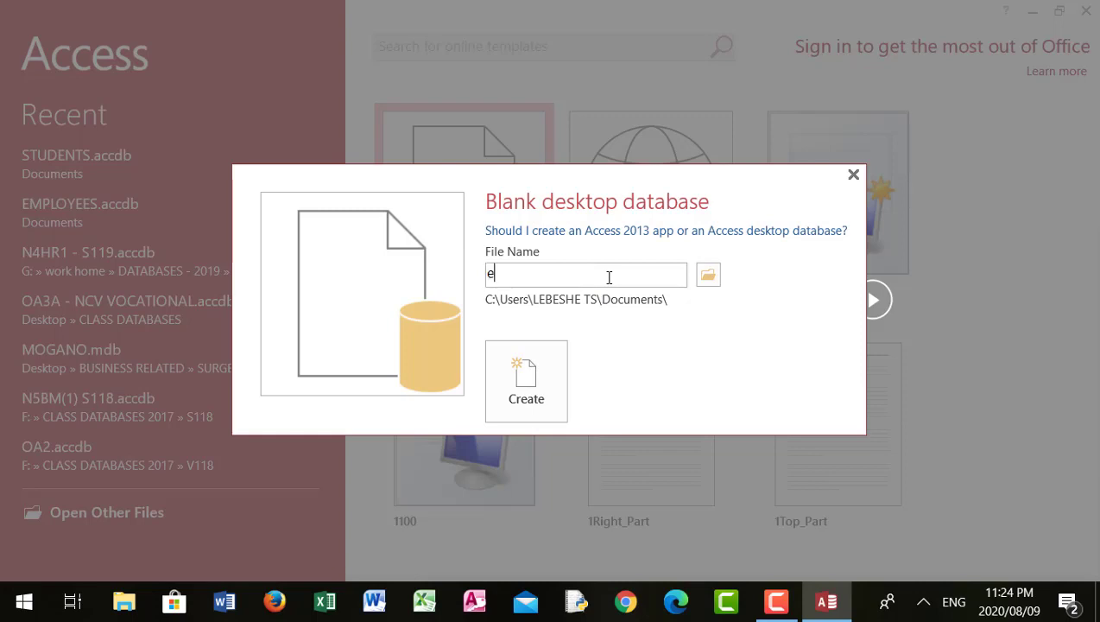
{"action": "key", "text": "BackSpace"}
{"action": "key", "text": "Caps_Lock"}
{"action": "type", "text": "STUDENTS"}
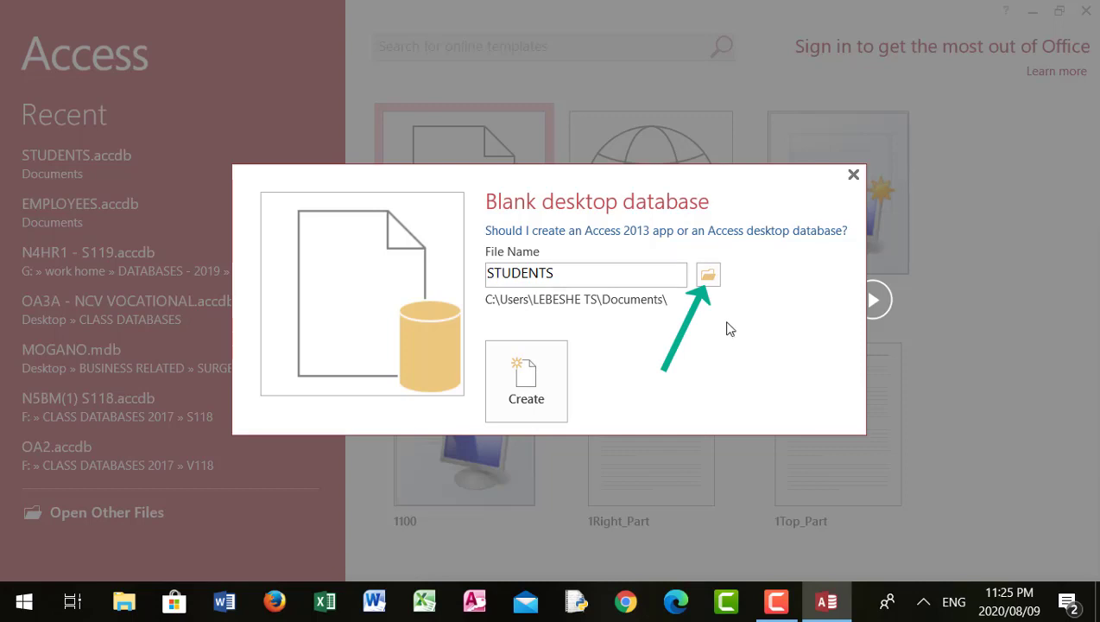
Set Documents as the database's save location and create STUDENTS.accdb, replacing the existing file
{"action": "left_click", "coordinate": [708, 275]}
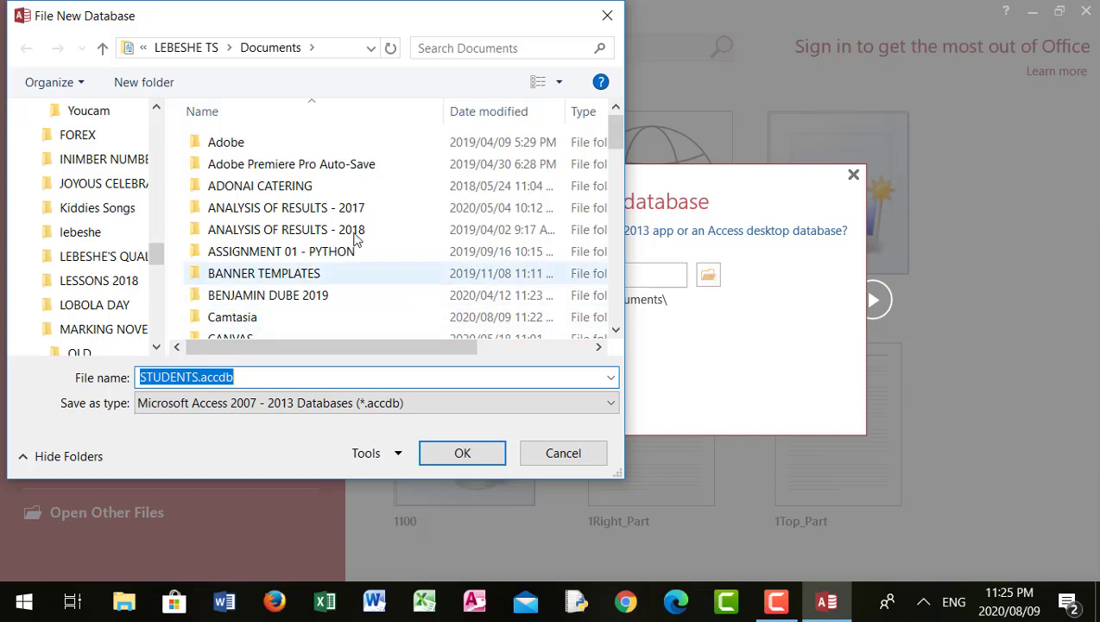
{"action": "left_click_drag", "start_coordinate": [153, 254], "coordinate": [155, 125]}
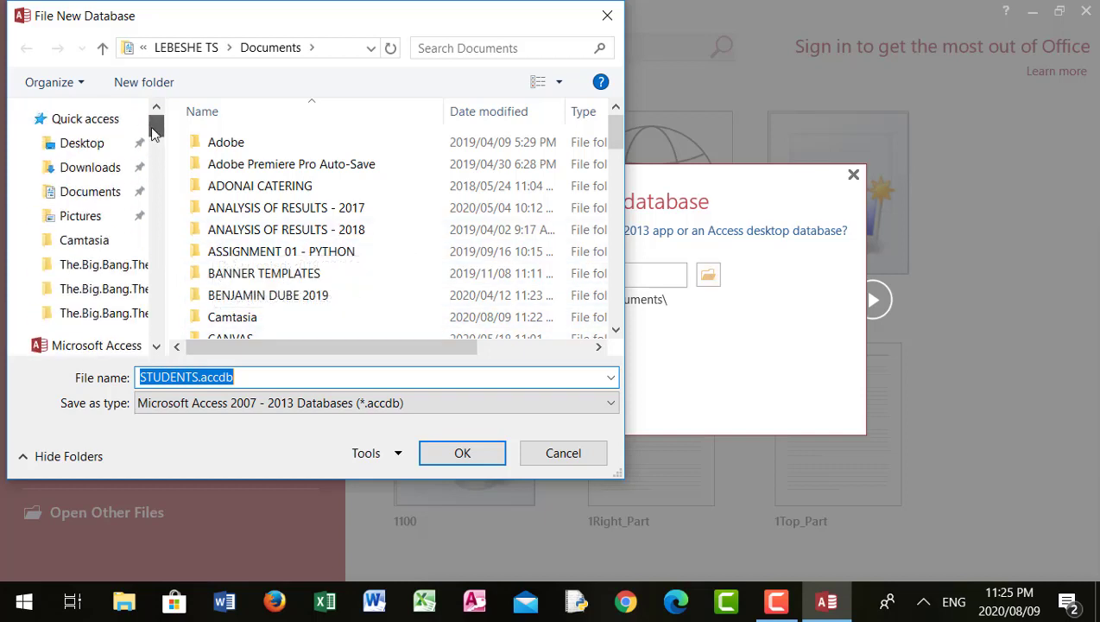
{"action": "left_click", "coordinate": [87, 193]}
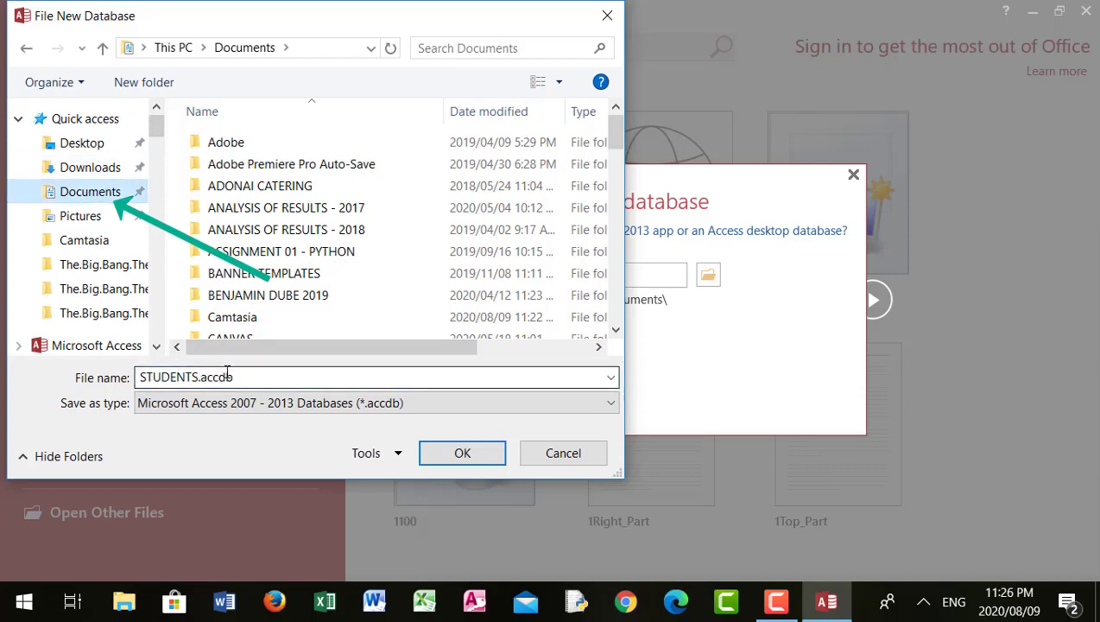
{"action": "double_click", "coordinate": [185, 377]}
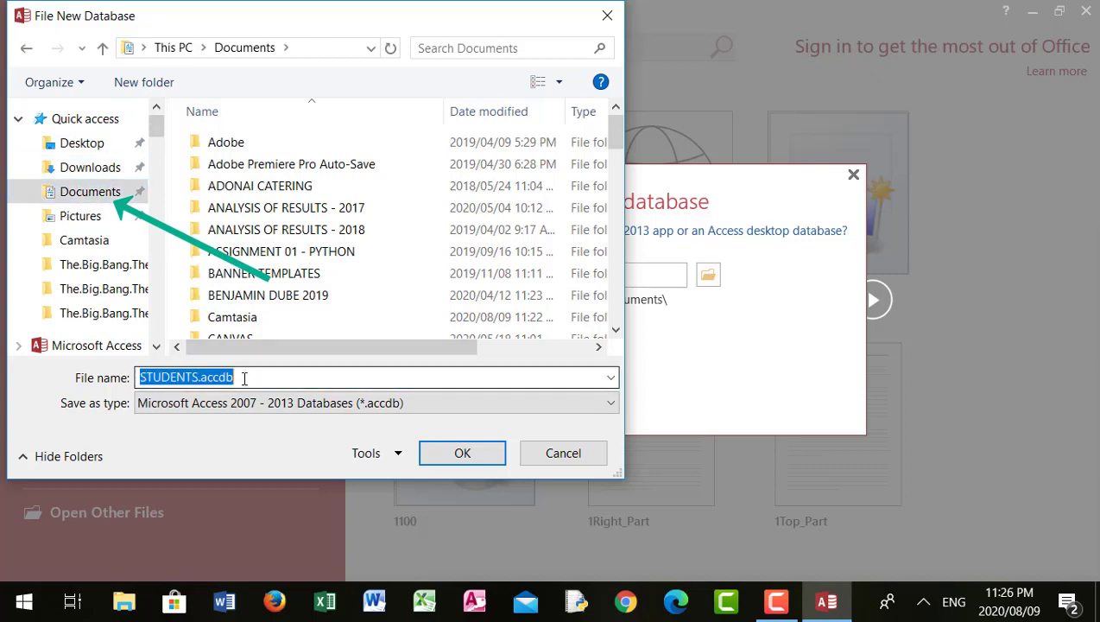
{"action": "left_click", "coordinate": [466, 445]}
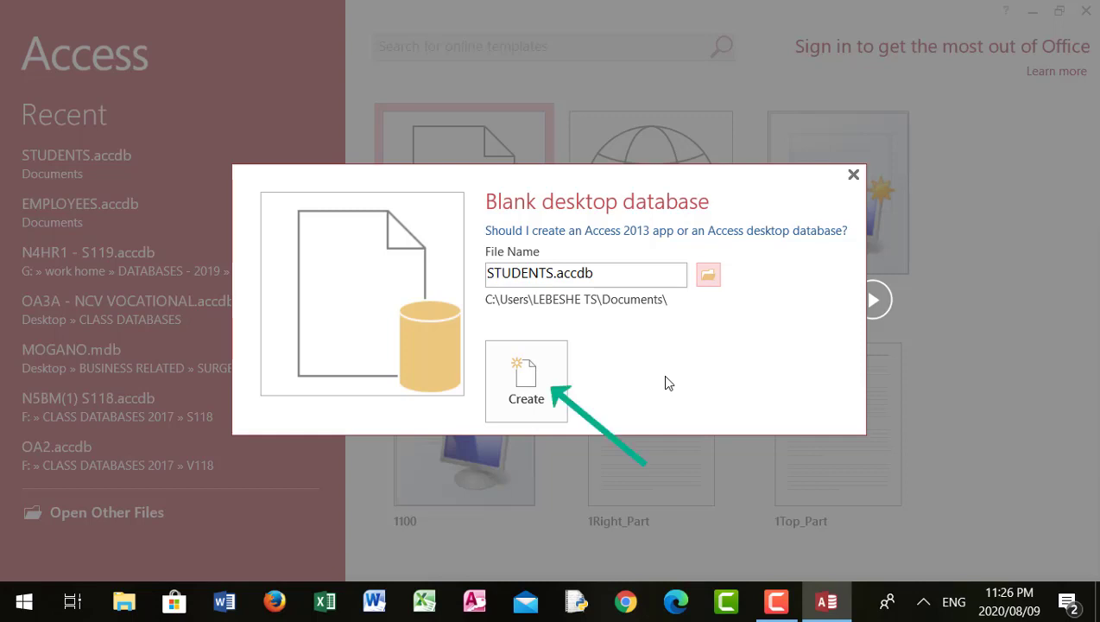
{"action": "left_click", "coordinate": [529, 377]}
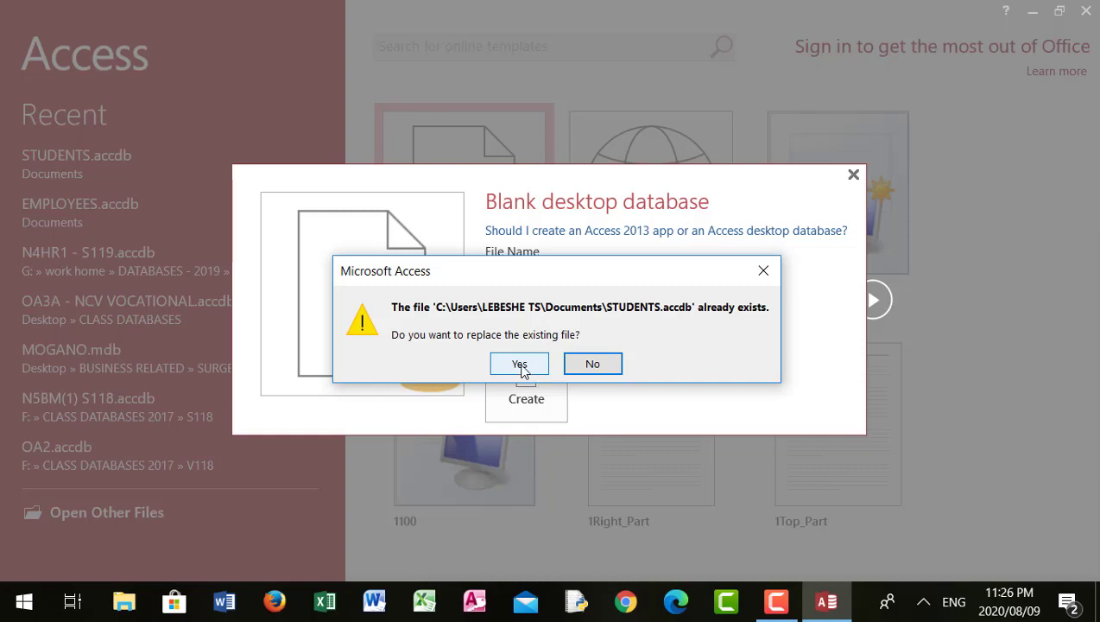
{"action": "left_click", "coordinate": [519, 364]}
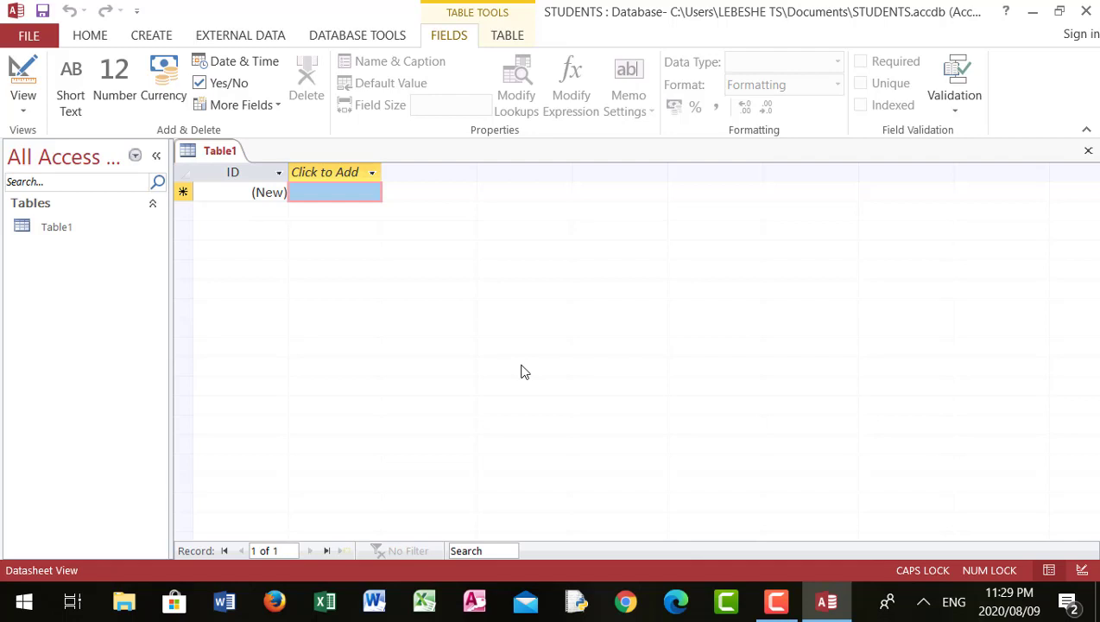
Switch the new table to Design View, saving it under the name Table1
{"action": "left_click", "coordinate": [23, 111]}
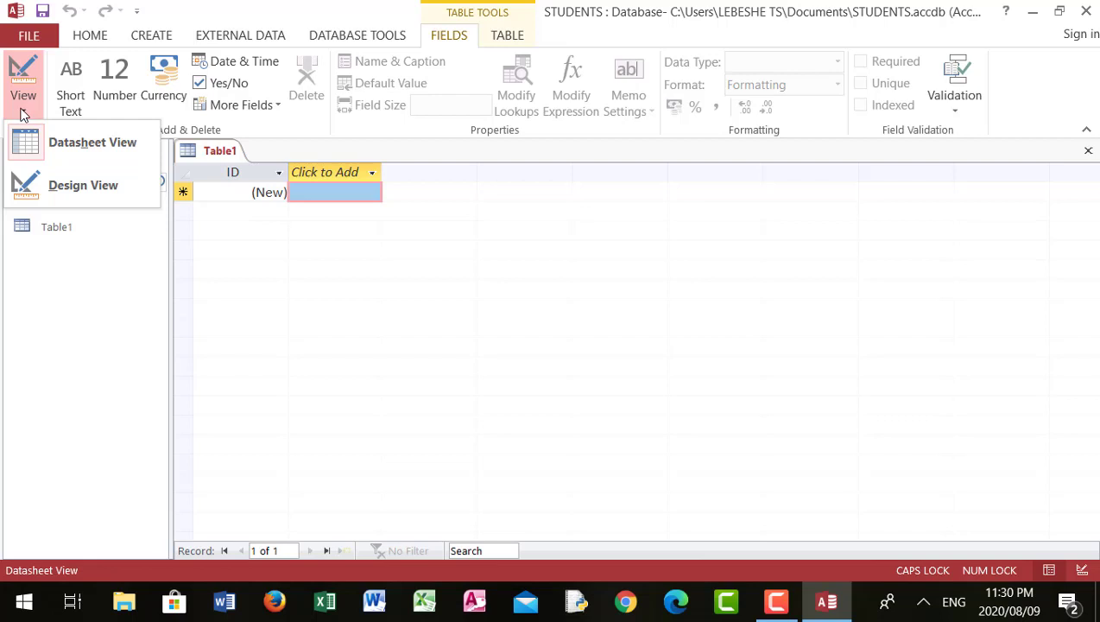
{"action": "left_click", "coordinate": [75, 184]}
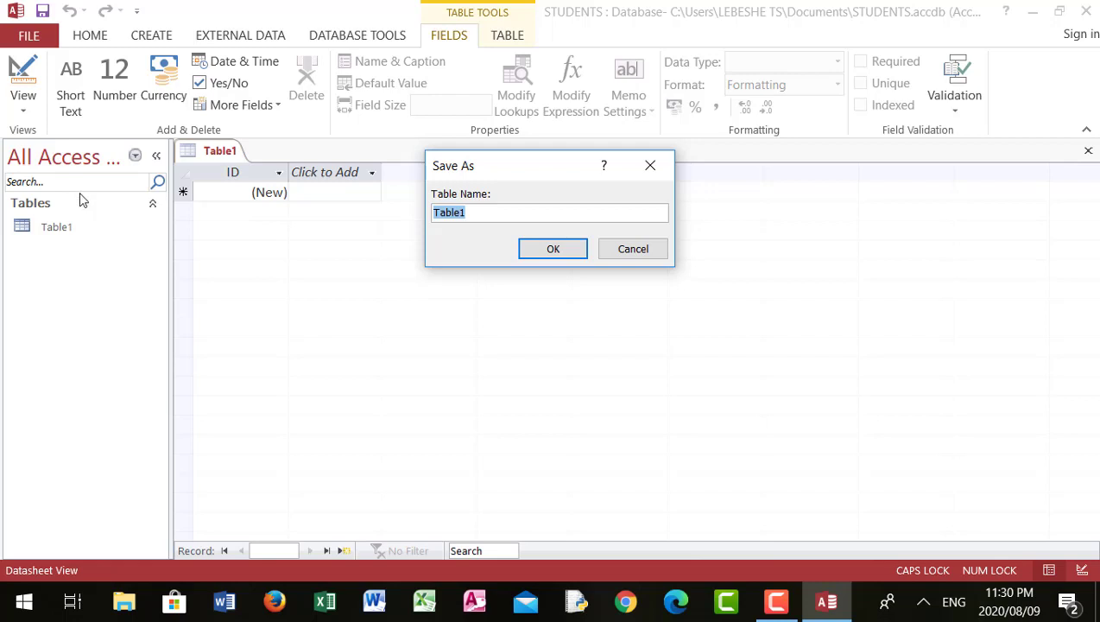
{"action": "left_click", "coordinate": [551, 251]}
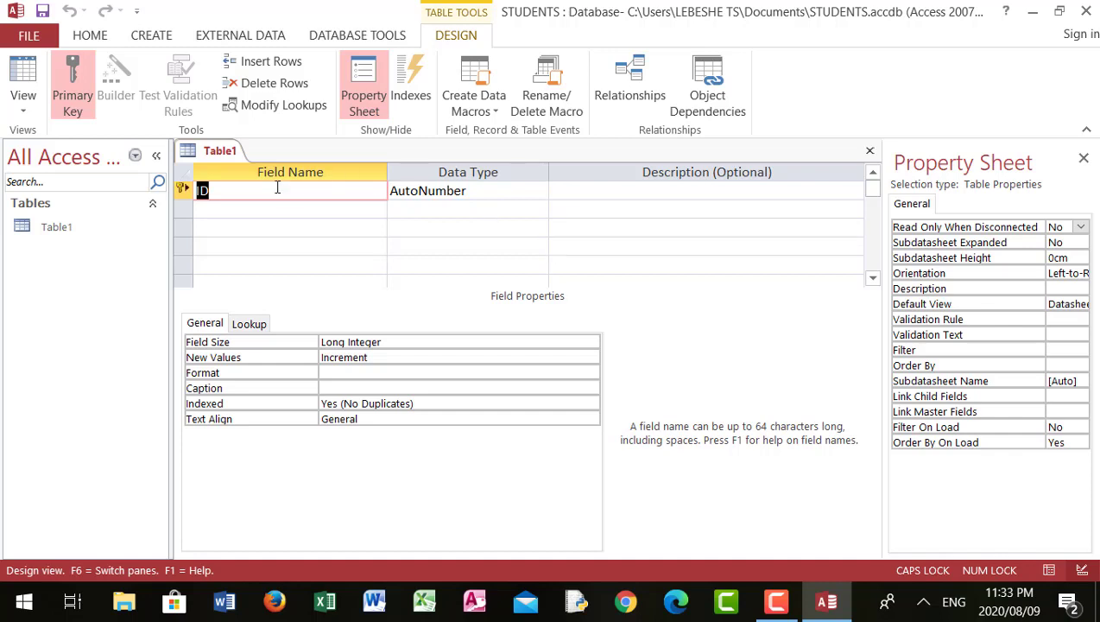
Rename the ID field to "student name" and set its data type to Short Text
{"action": "left_click", "coordinate": [239, 190]}
{"action": "key", "text": "BackSpace"}
{"action": "key", "text": "BackSpace"}
{"action": "key", "text": "Caps_Lock"}
{"action": "type", "text": "s"}
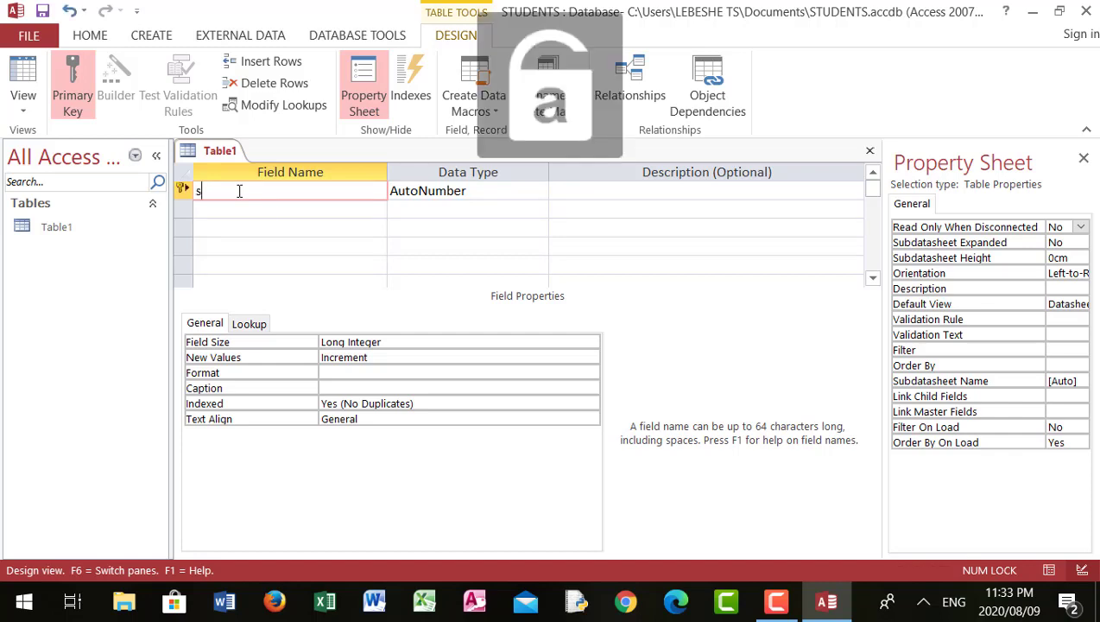
{"action": "type", "text": "tudent name"}
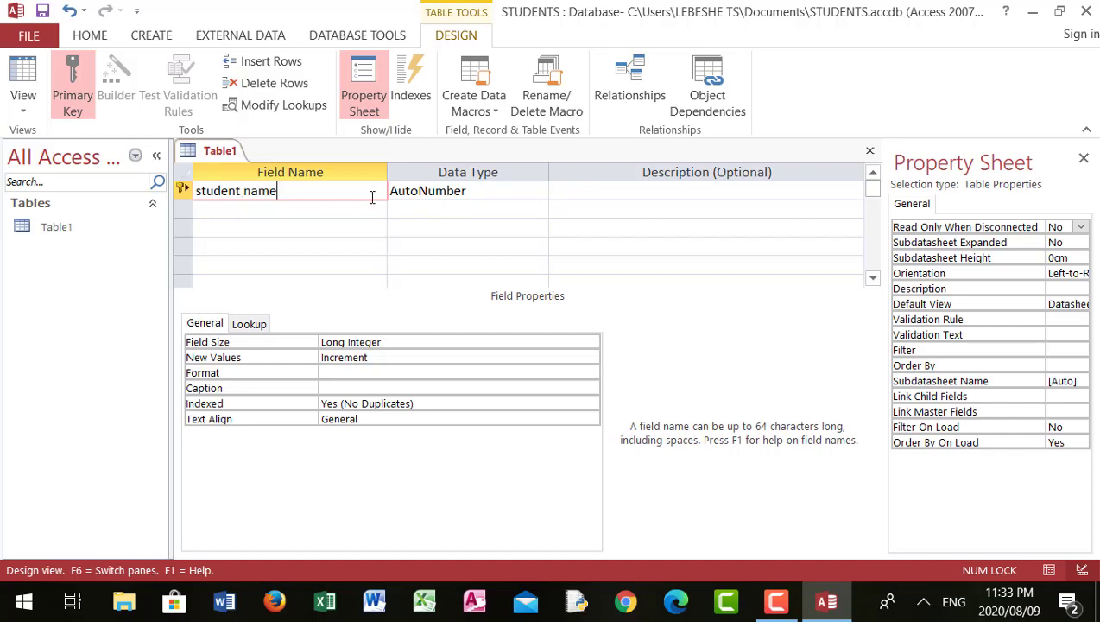
{"action": "left_click", "coordinate": [427, 192]}
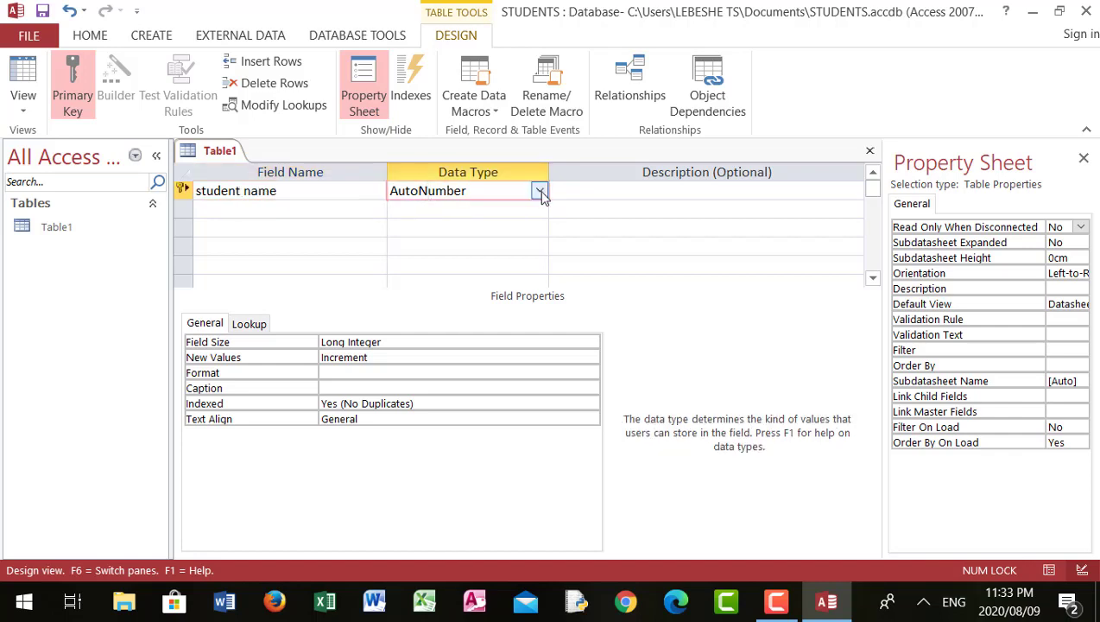
{"action": "left_click", "coordinate": [539, 191]}
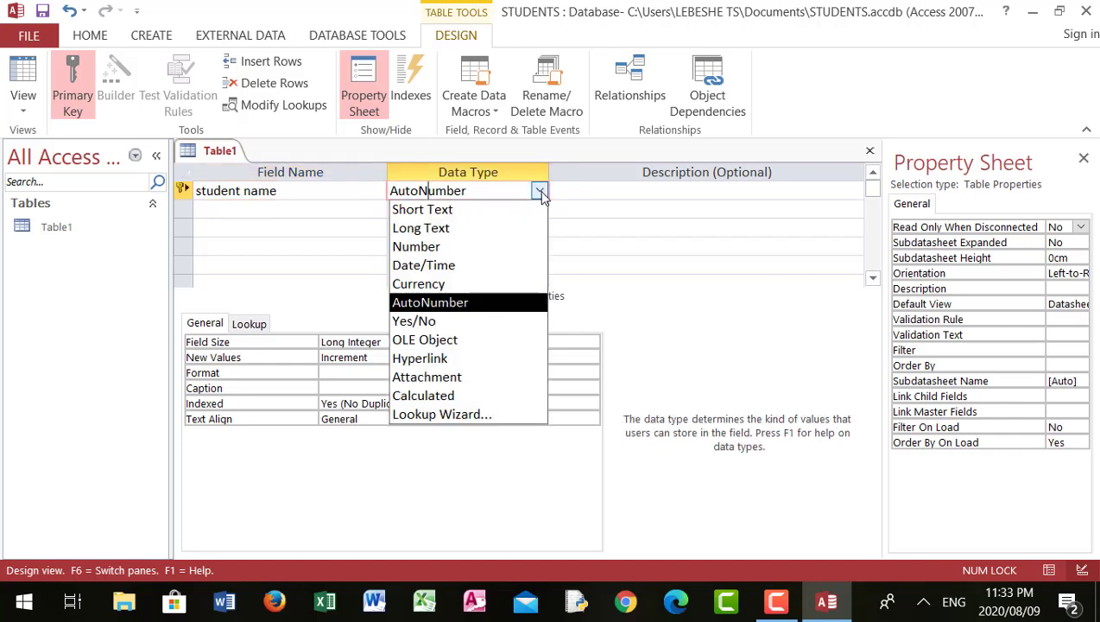
{"action": "left_click", "coordinate": [436, 210]}
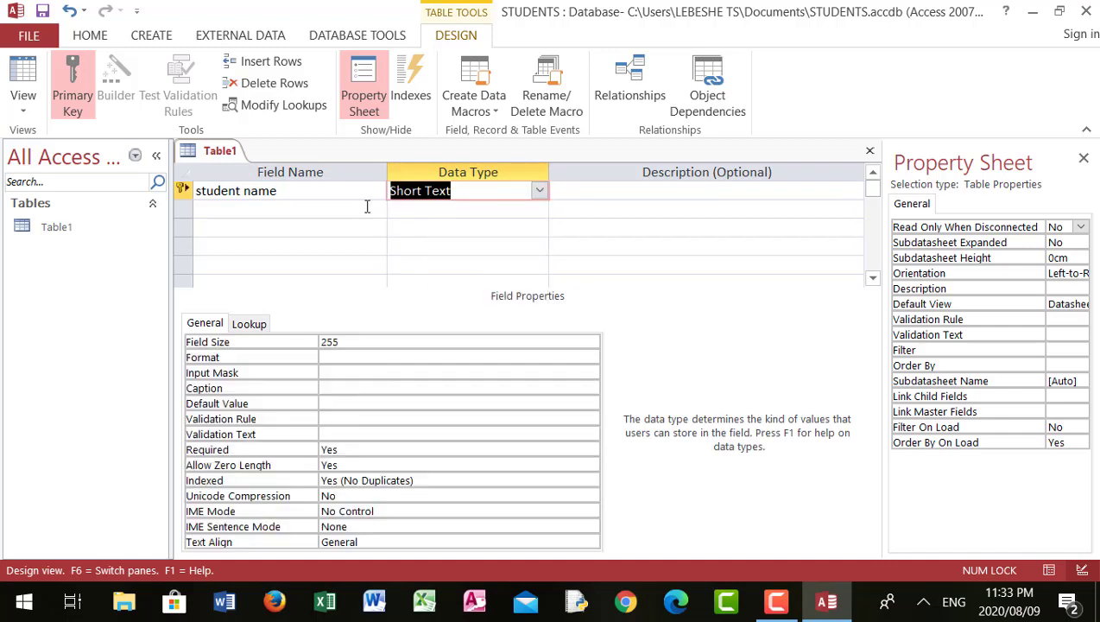
Add a second field named "student surname" with the Short Text data type
{"action": "left_click", "coordinate": [274, 208]}
{"action": "type", "text": "stu"}
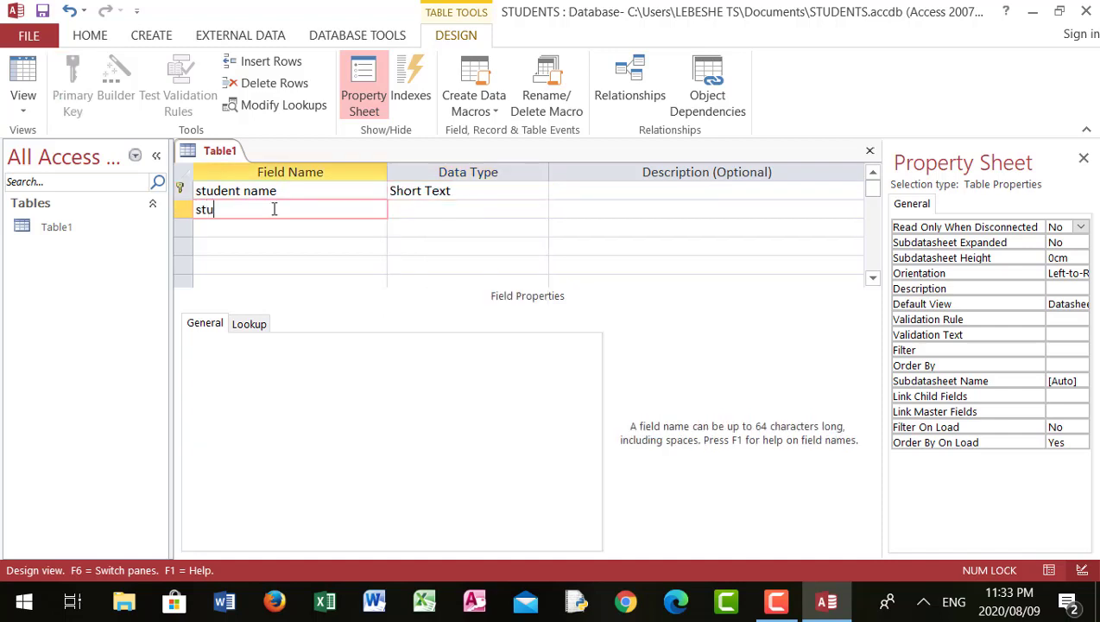
{"action": "type", "text": "dent surname"}
{"action": "left_click", "coordinate": [447, 212]}
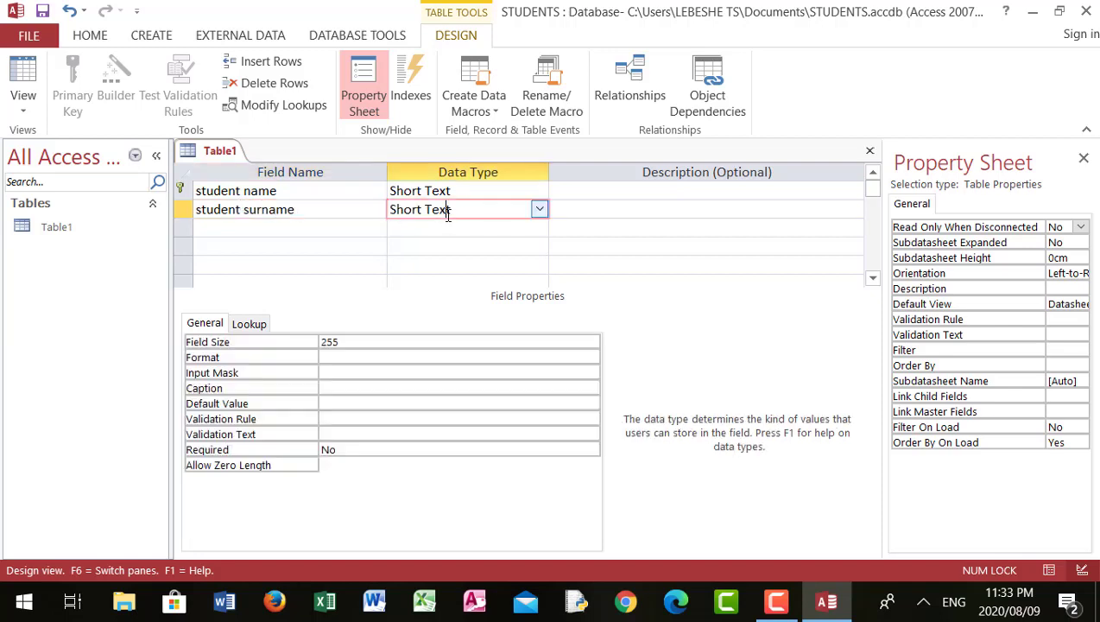
{"action": "left_click", "coordinate": [537, 209]}
{"action": "left_click", "coordinate": [472, 228]}
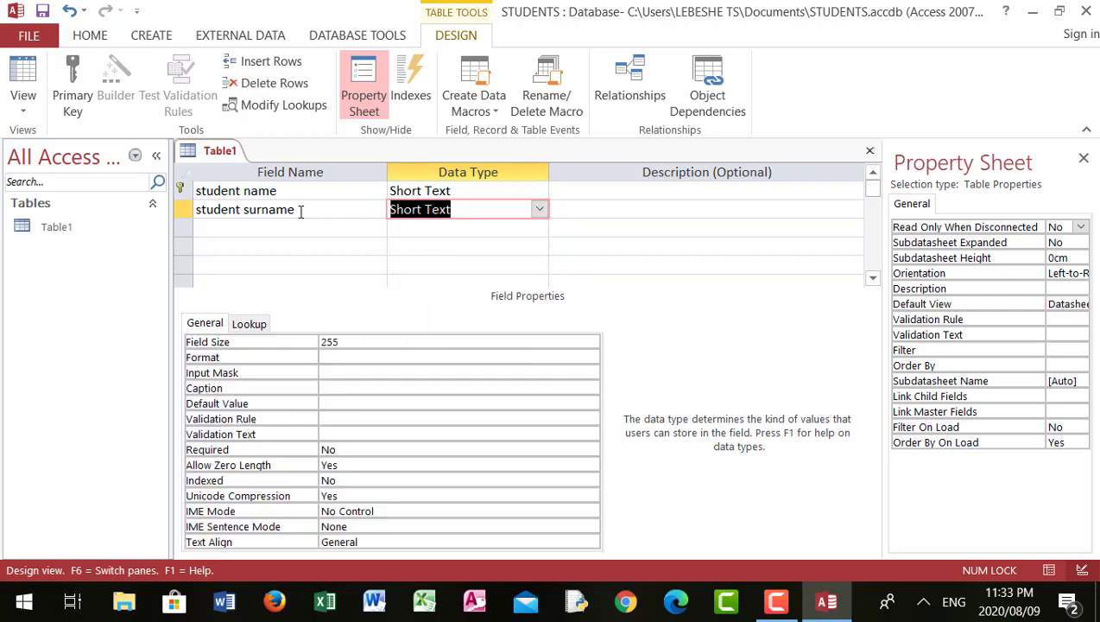
Add a third field named "student number" with the Number data type
{"action": "left_click", "coordinate": [276, 223]}
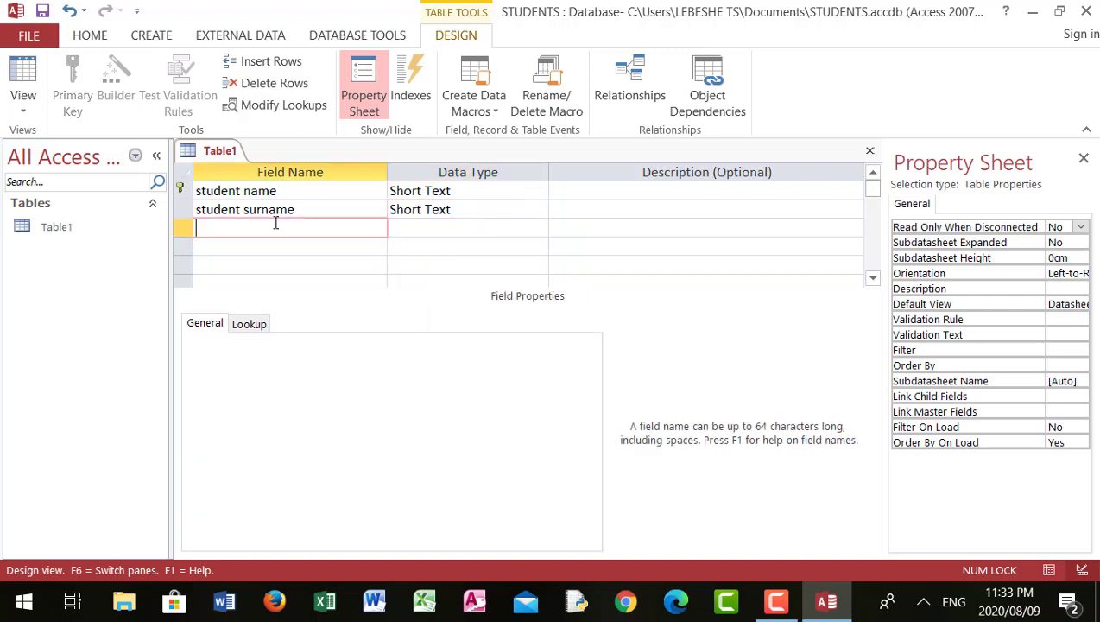
{"action": "type", "text": "student number"}
{"action": "left_click", "coordinate": [464, 227]}
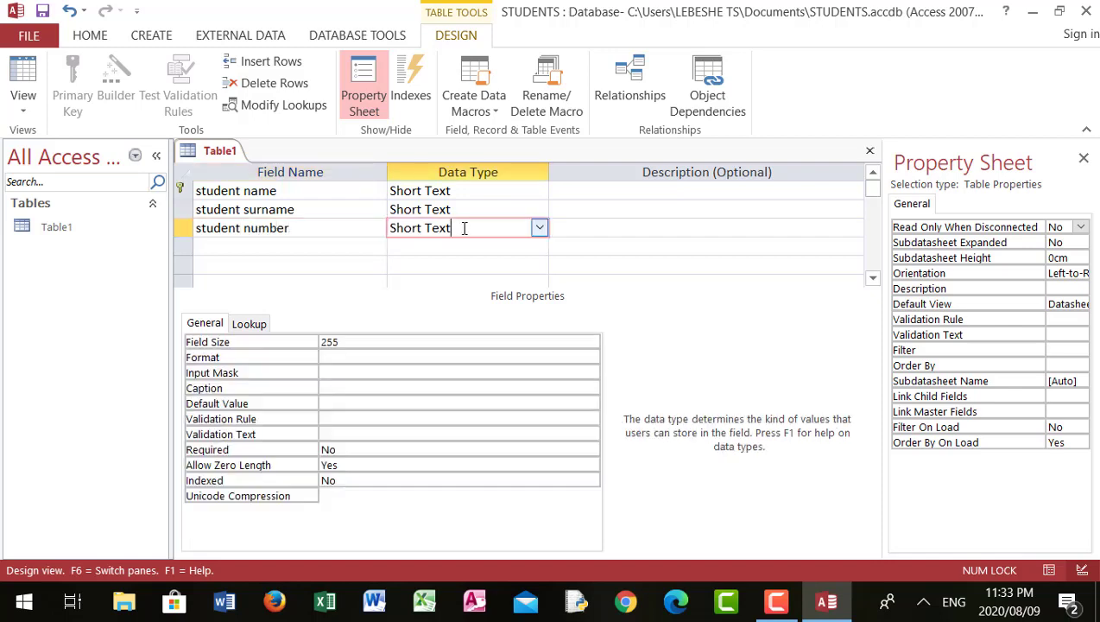
{"action": "left_click", "coordinate": [539, 228]}
{"action": "left_click", "coordinate": [458, 284]}
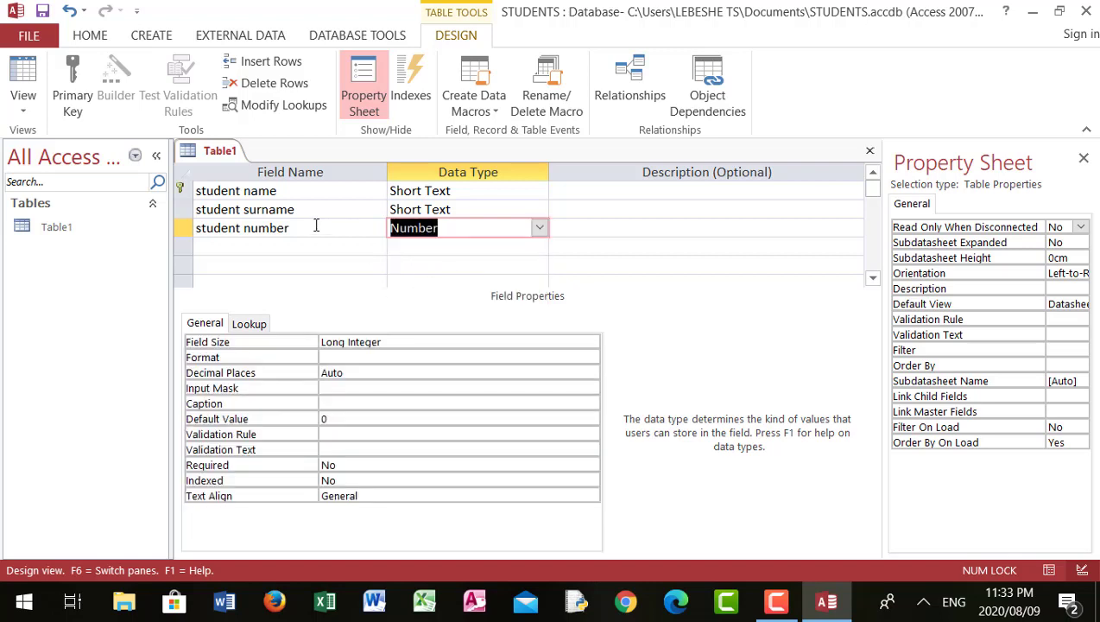
Add a fourth field named "student fees" with the Currency data type and save the table
{"action": "left_click", "coordinate": [251, 247]}
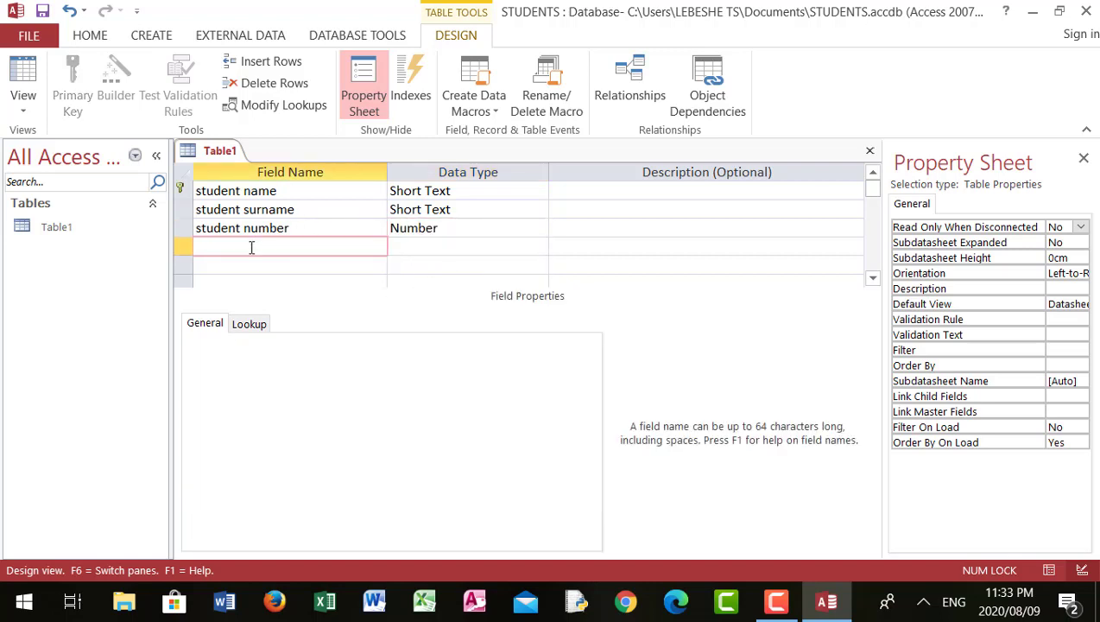
{"action": "type", "text": "student fees"}
{"action": "left_click", "coordinate": [444, 252]}
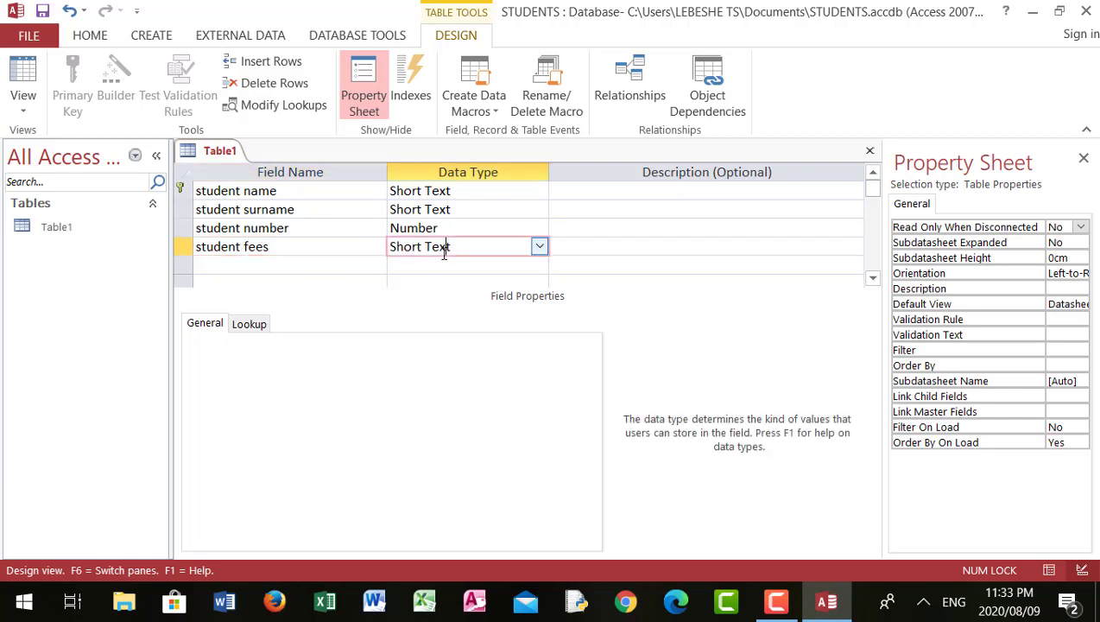
{"action": "left_click", "coordinate": [537, 249]}
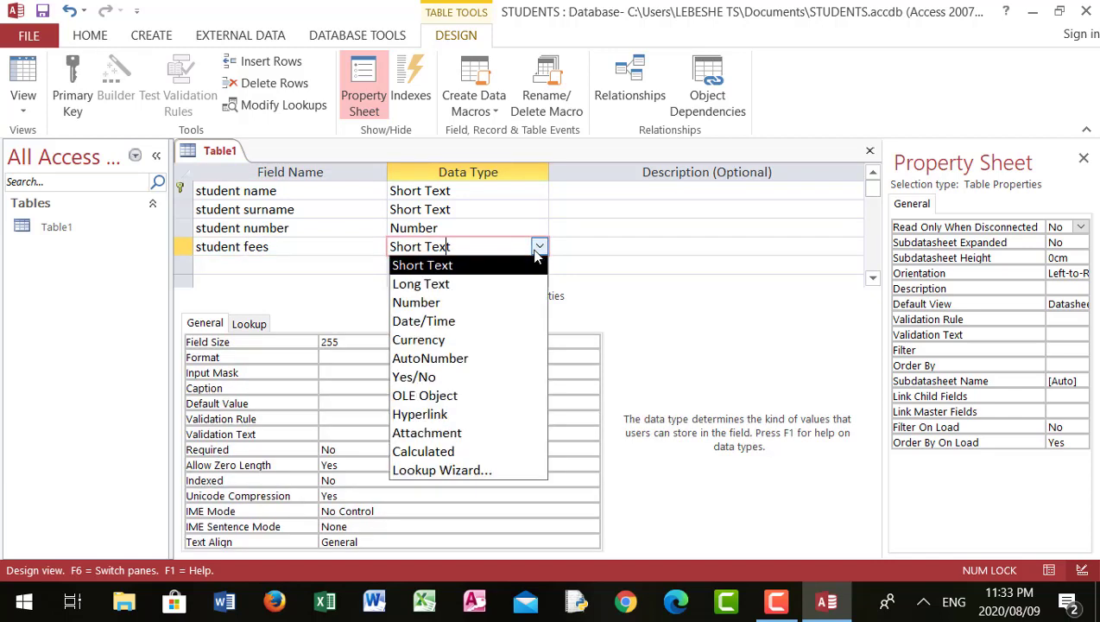
{"action": "left_click", "coordinate": [438, 339]}
{"action": "left_click", "coordinate": [399, 266]}
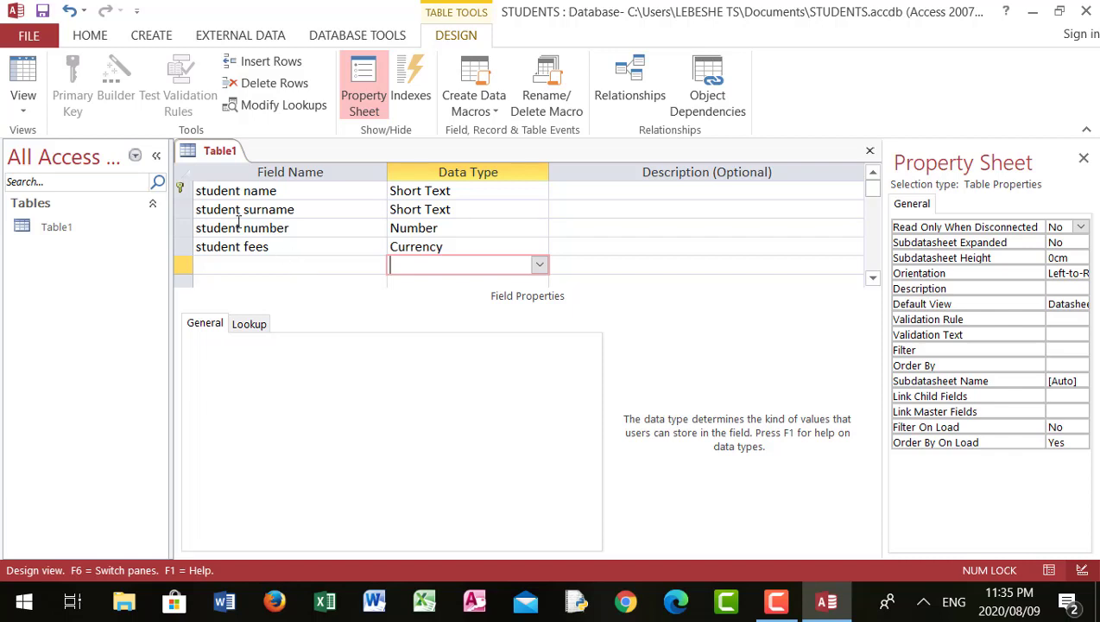
{"action": "left_click", "coordinate": [43, 10]}
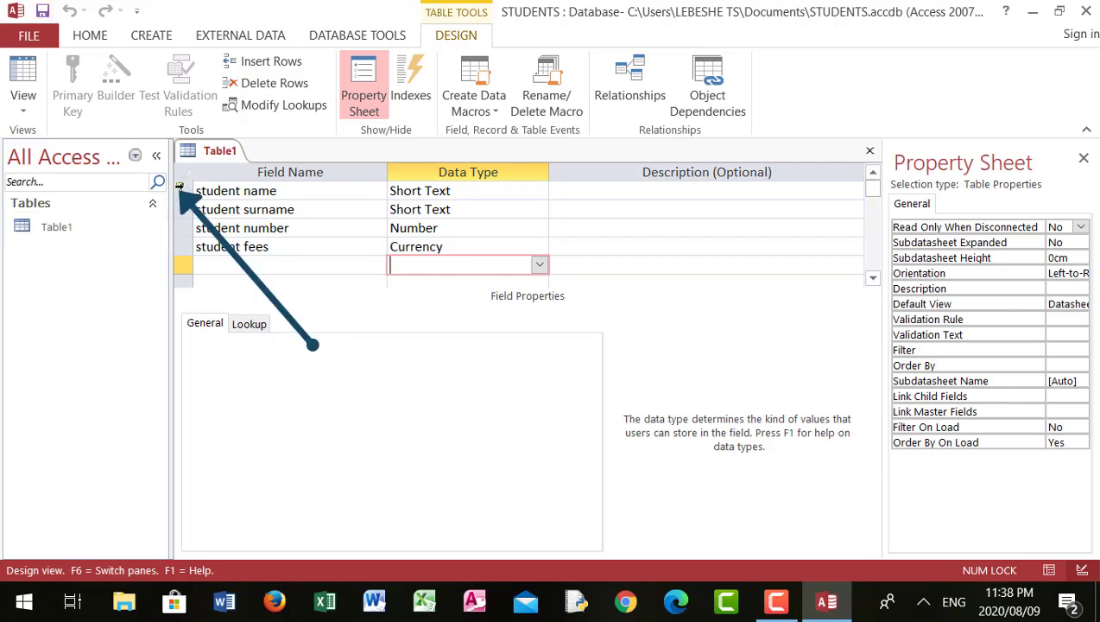
Remove the primary key from the student name field
{"action": "left_click", "coordinate": [182, 187]}
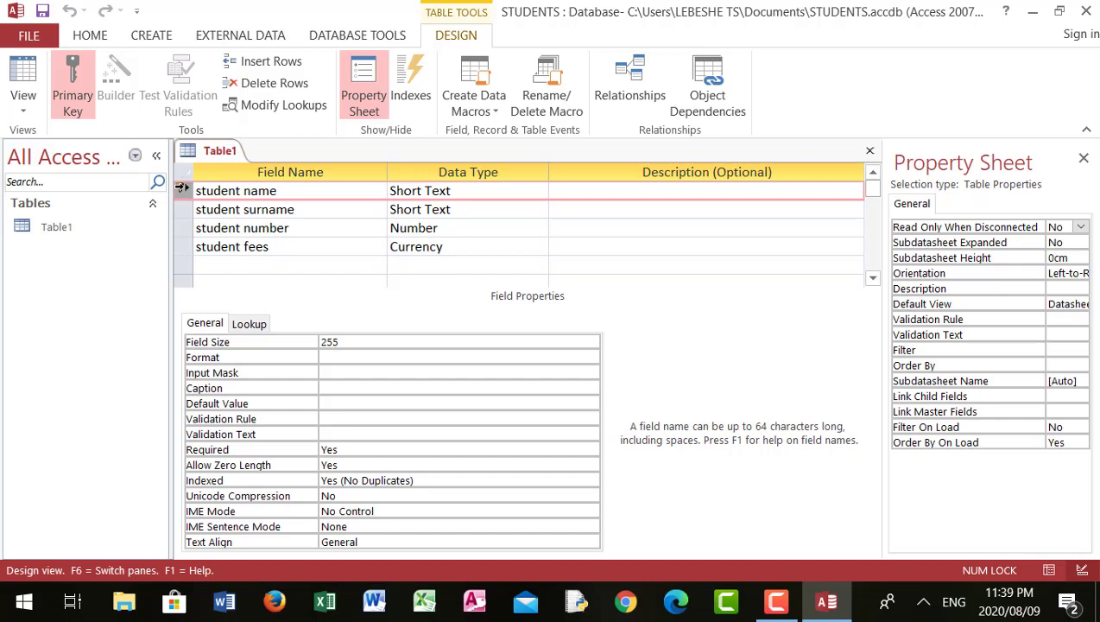
{"action": "left_click", "coordinate": [69, 86]}
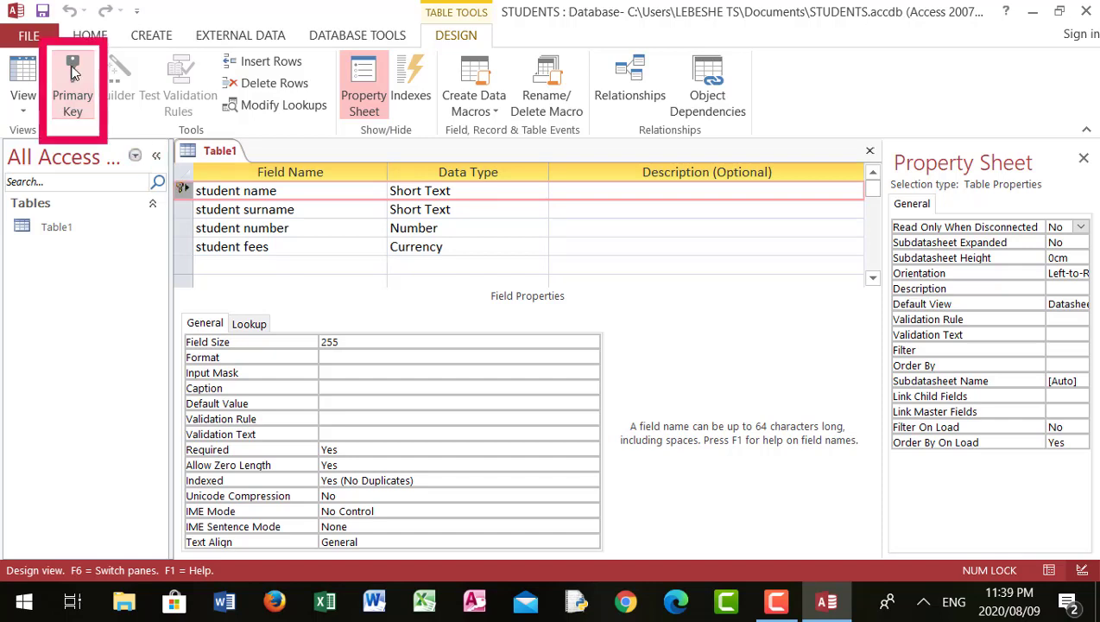
{"action": "left_click", "coordinate": [76, 80]}
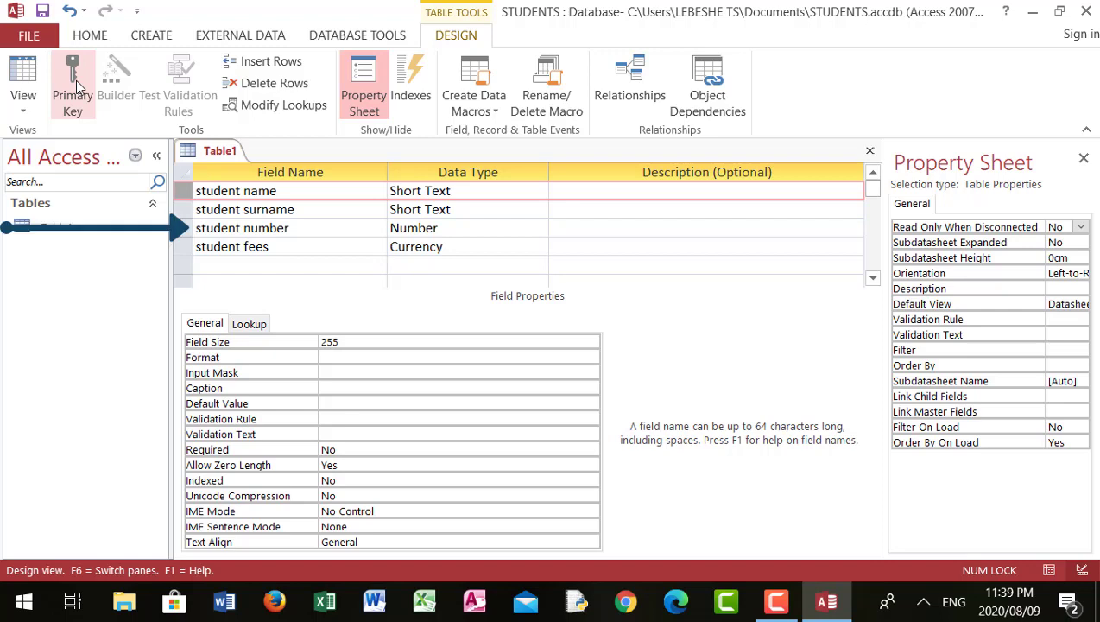
Set the student number field as the table's primary key and save the table
{"action": "left_click", "coordinate": [193, 192]}
{"action": "key", "text": "Delete"}
{"action": "left_click", "coordinate": [242, 228]}
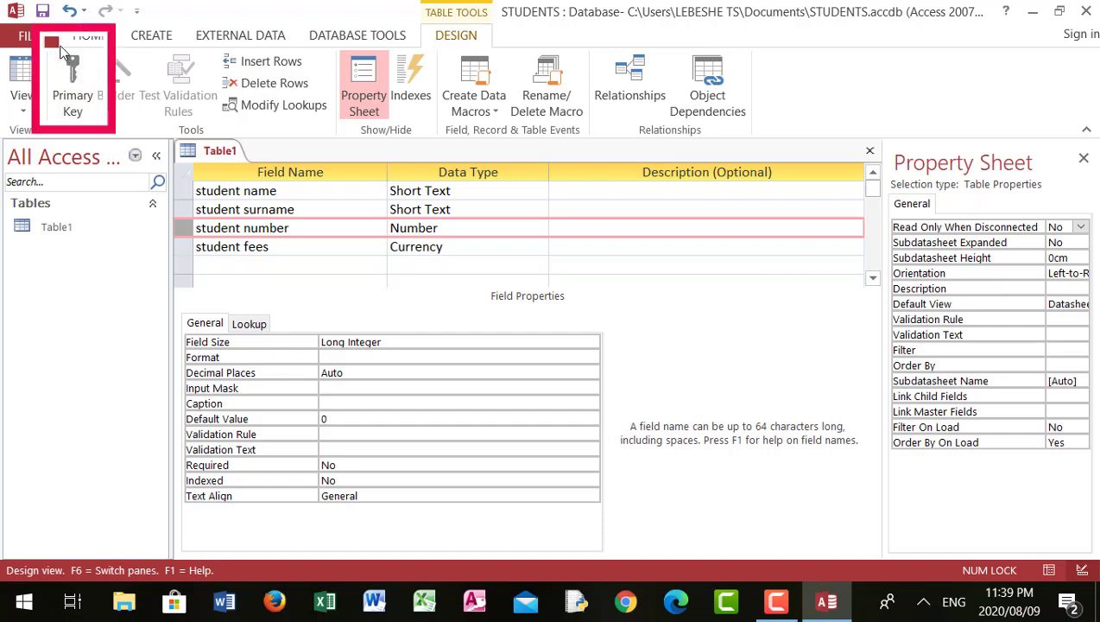
{"action": "left_click", "coordinate": [73, 83]}
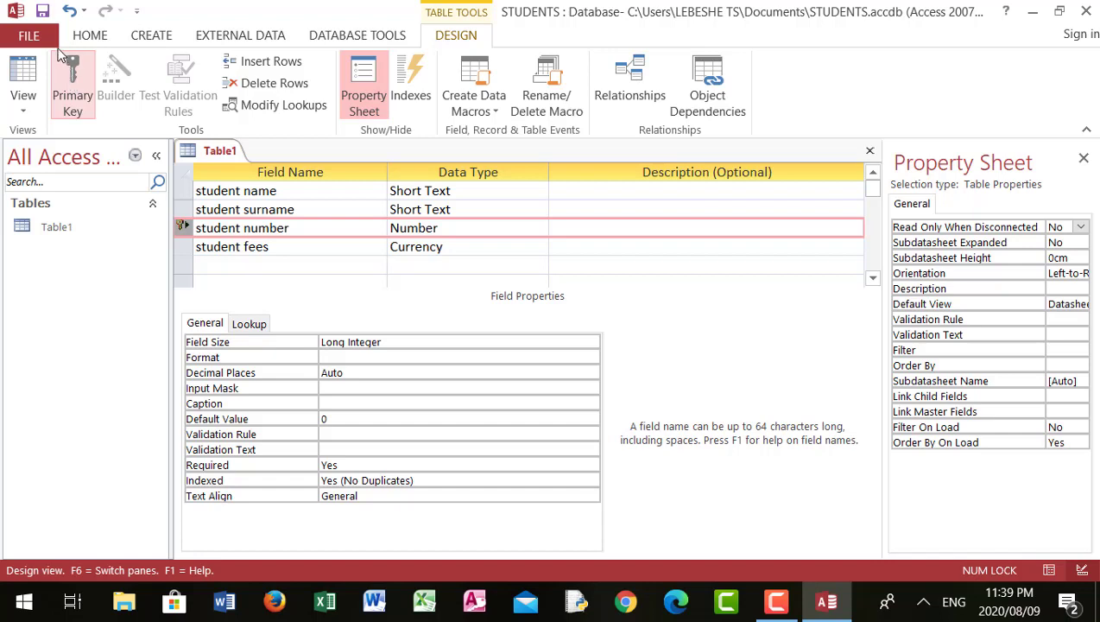
{"action": "left_click", "coordinate": [42, 11]}
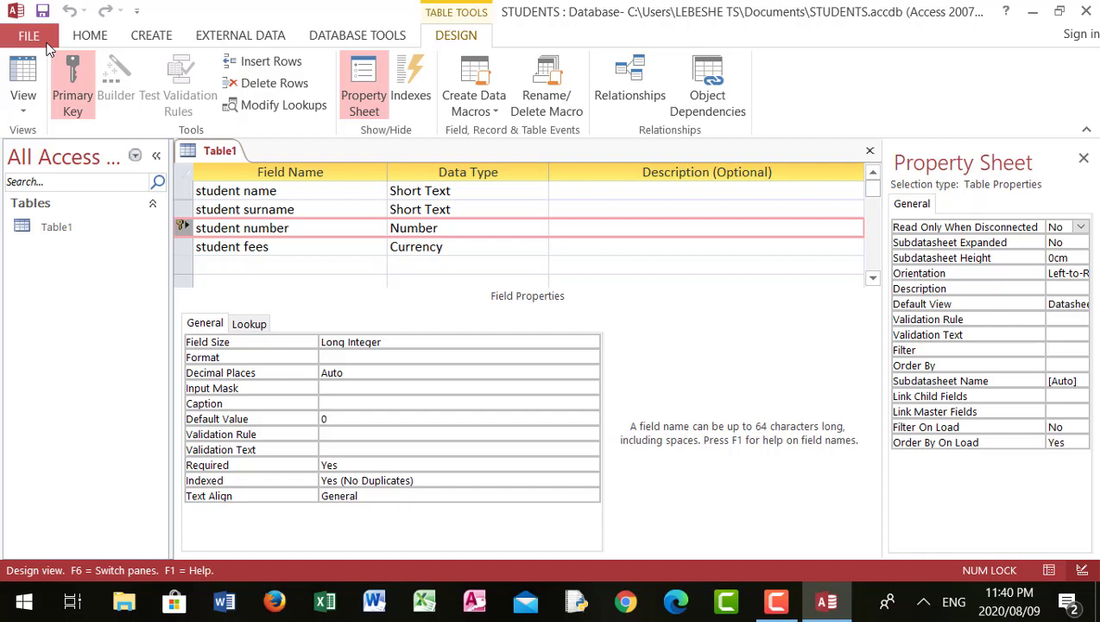
Switch the table to Datasheet View and widen the student name, surname, number and fees columns to fit their full headings
{"action": "left_click", "coordinate": [23, 95]}
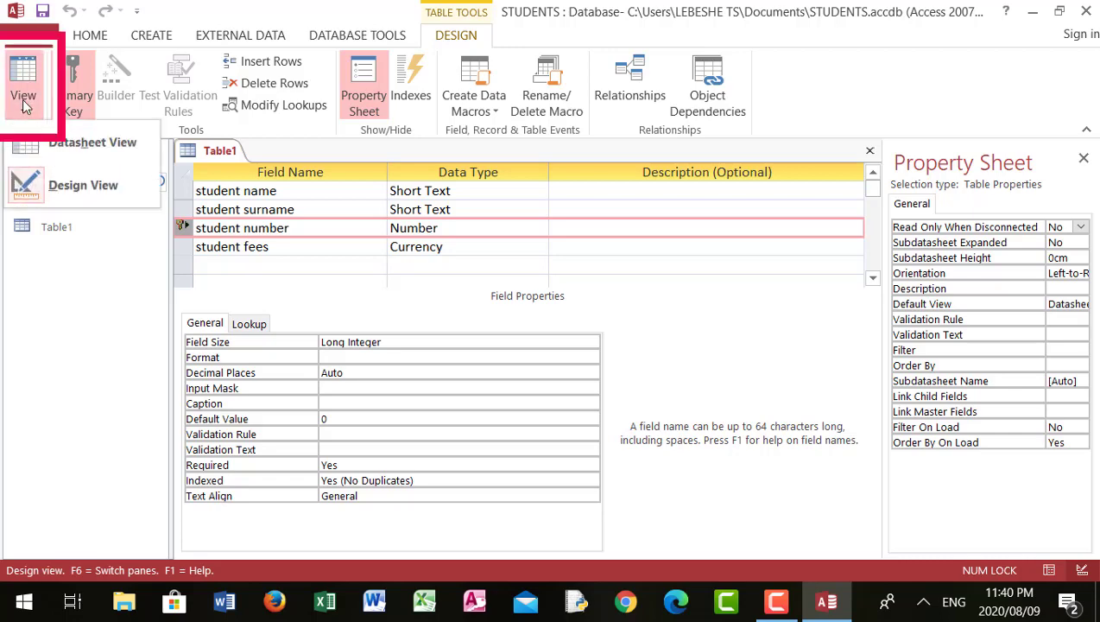
{"action": "left_click", "coordinate": [65, 143]}
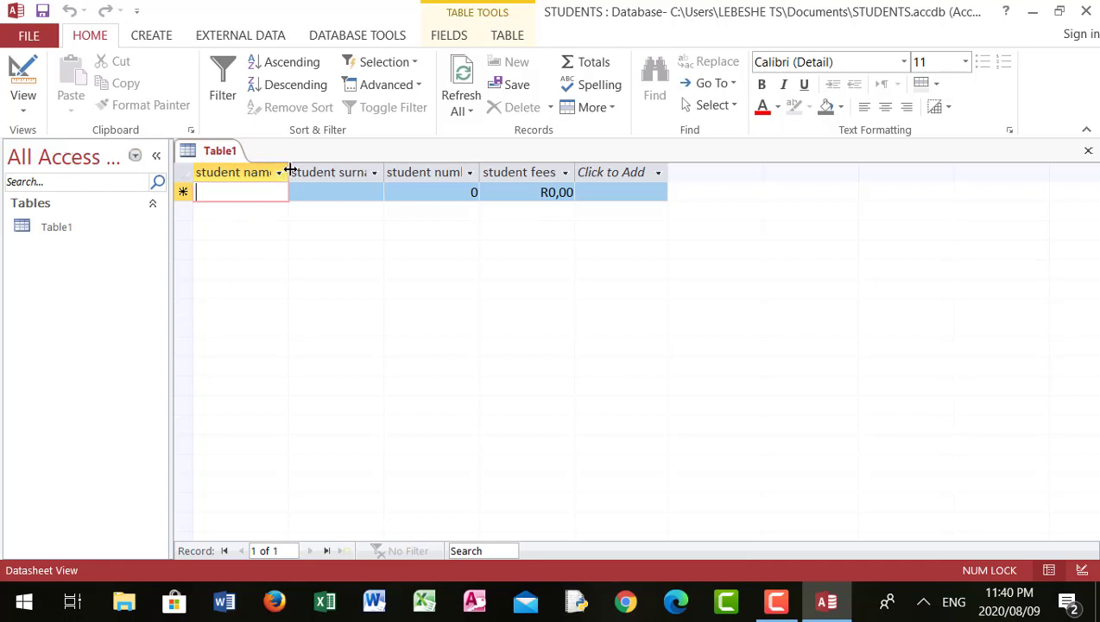
{"action": "left_click_drag", "start_coordinate": [291, 170], "coordinate": [328, 172]}
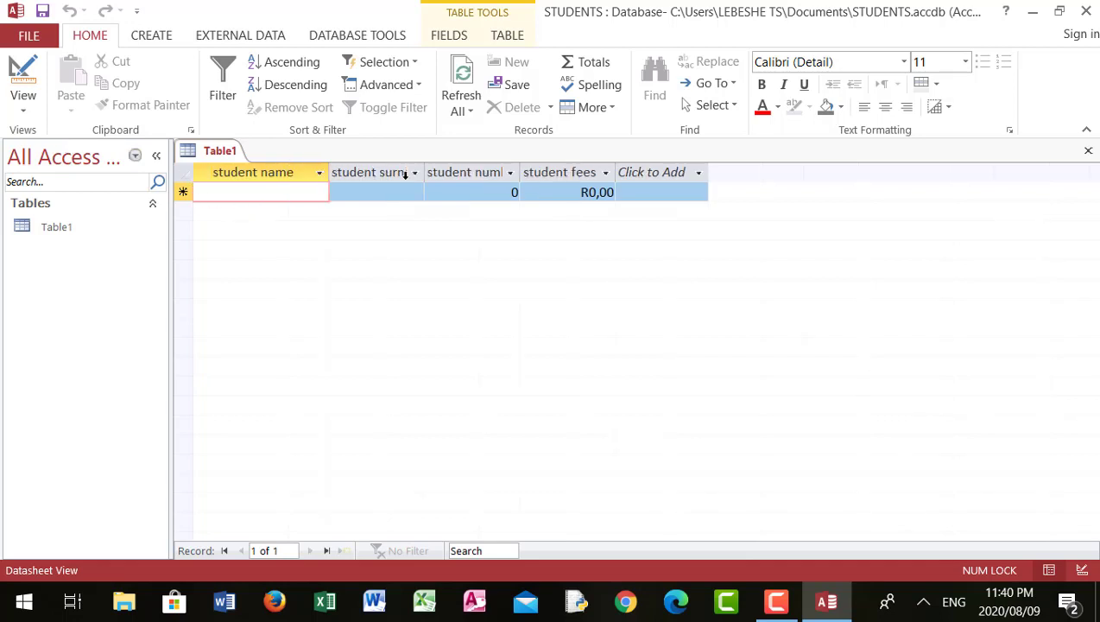
{"action": "left_click_drag", "start_coordinate": [423, 172], "coordinate": [457, 171]}
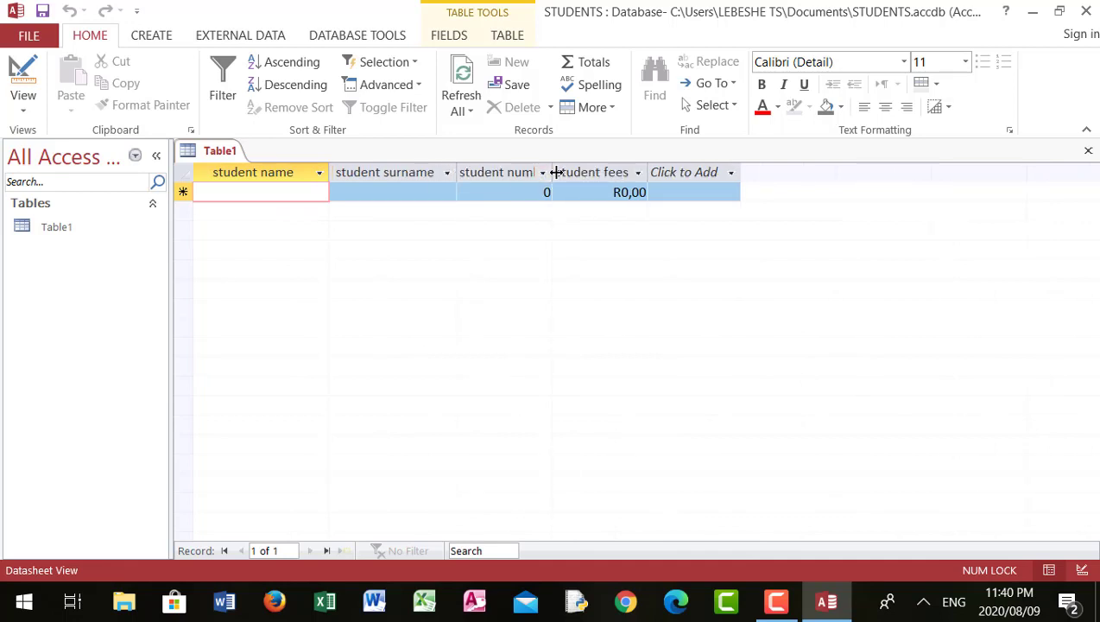
{"action": "left_click_drag", "start_coordinate": [553, 172], "coordinate": [579, 171]}
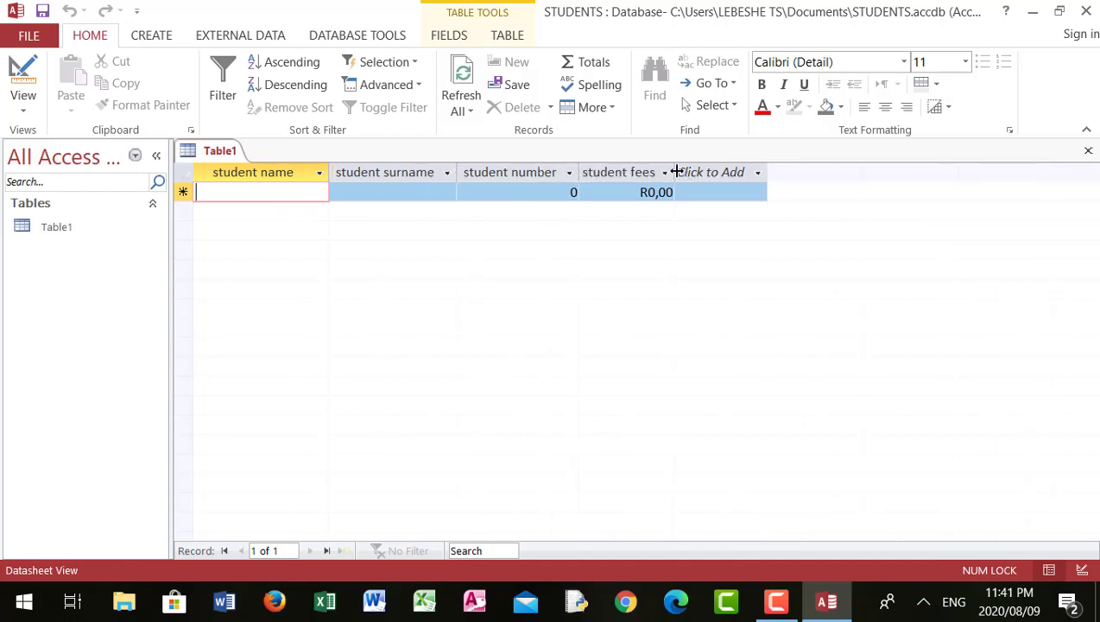
{"action": "left_click_drag", "start_coordinate": [675, 172], "coordinate": [718, 172]}
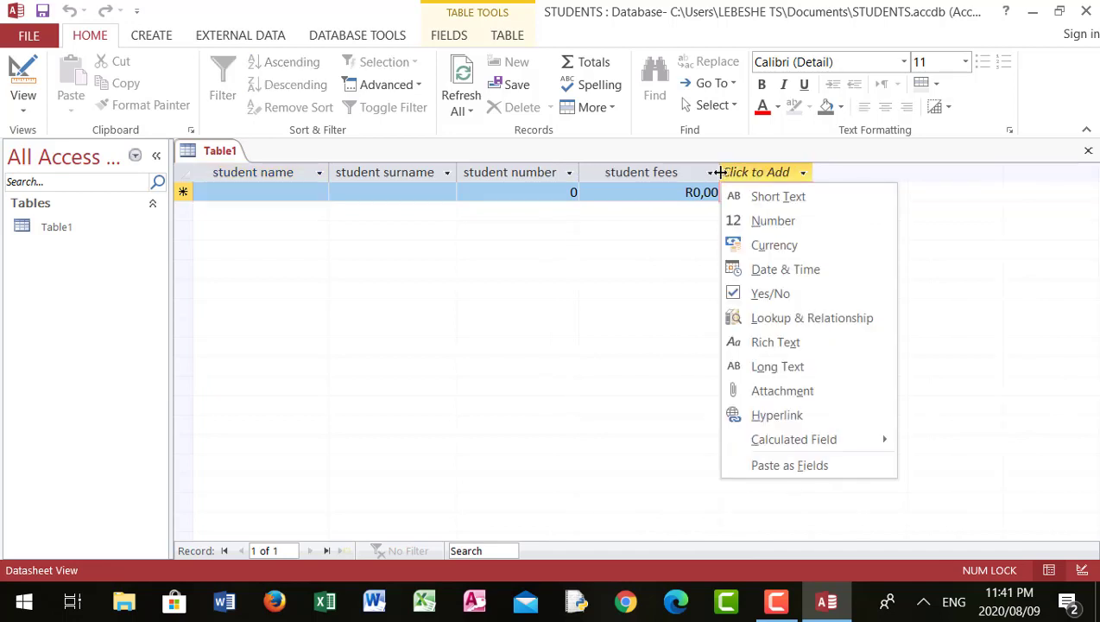
{"action": "left_click", "coordinate": [657, 226]}
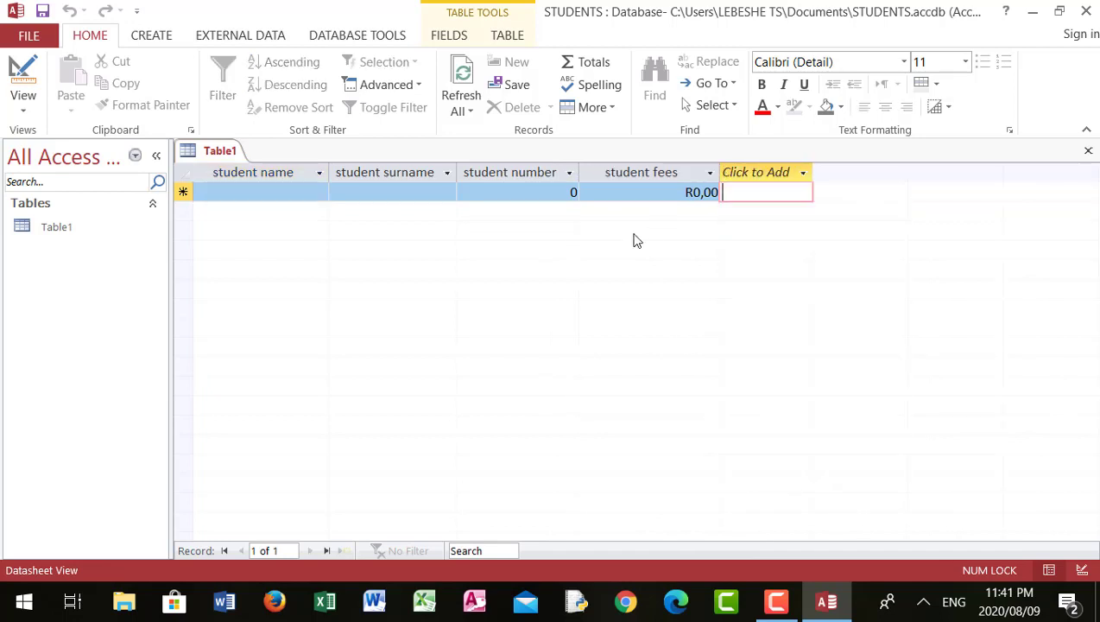
{"action": "left_click", "coordinate": [241, 194]}
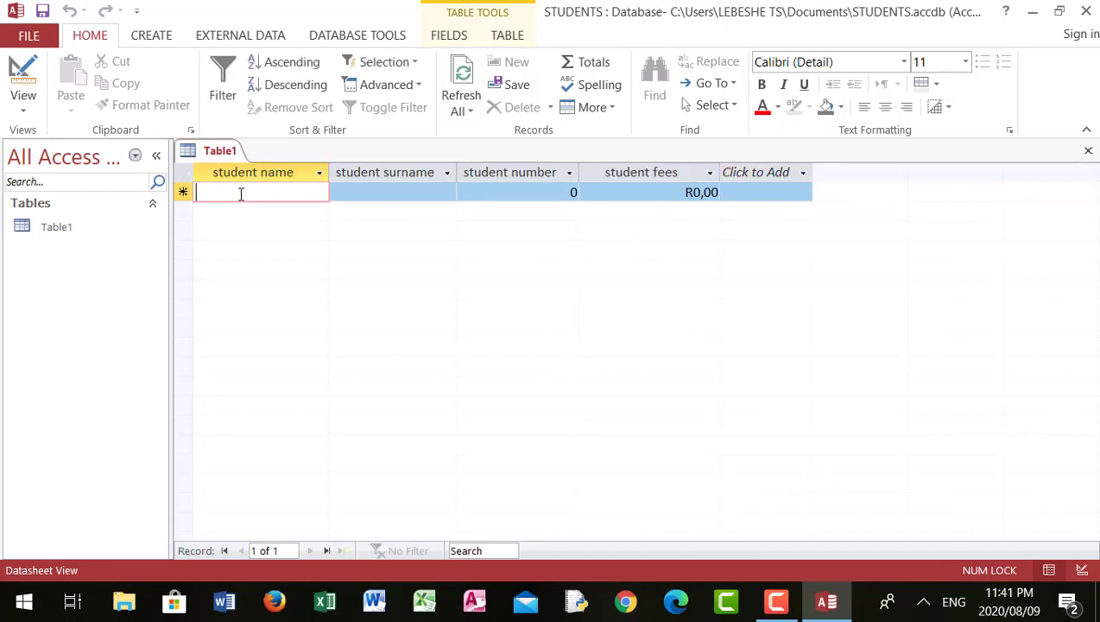